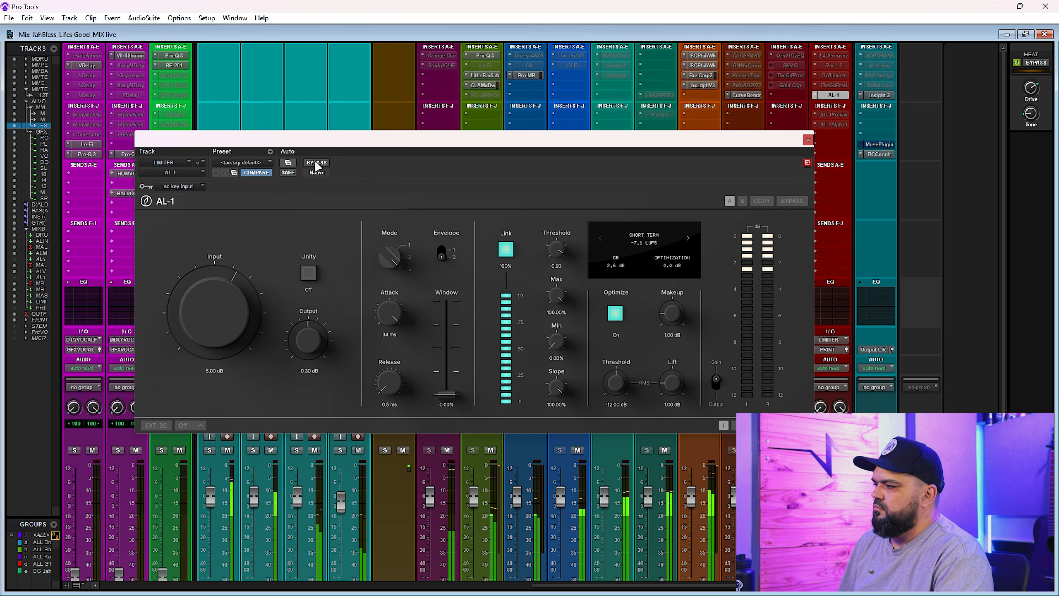
Step: Compare the playing mix with the AL-1 limiter bypassed and active
click(316, 166)
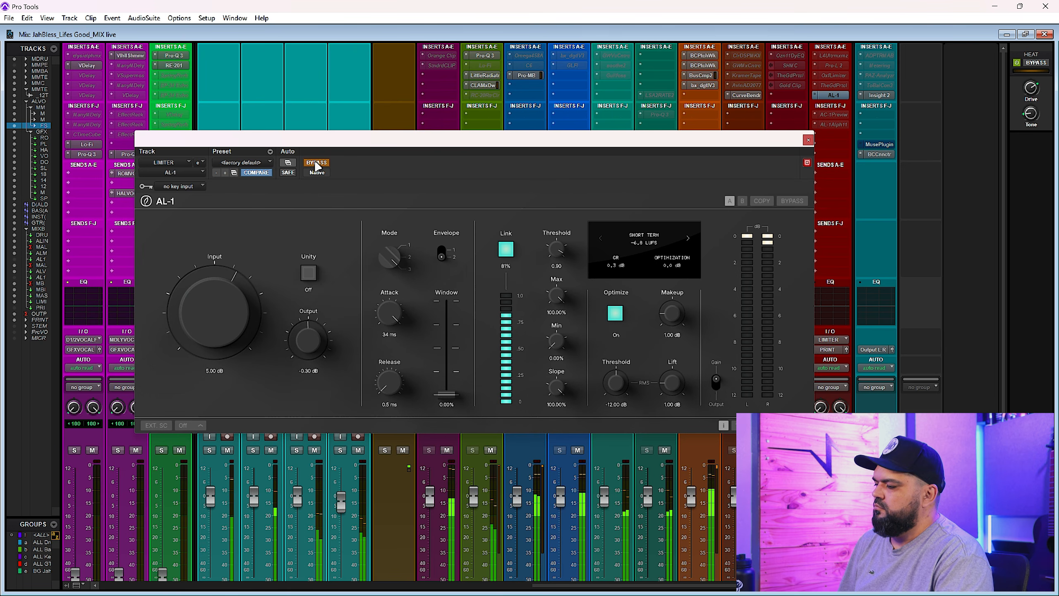
click(317, 166)
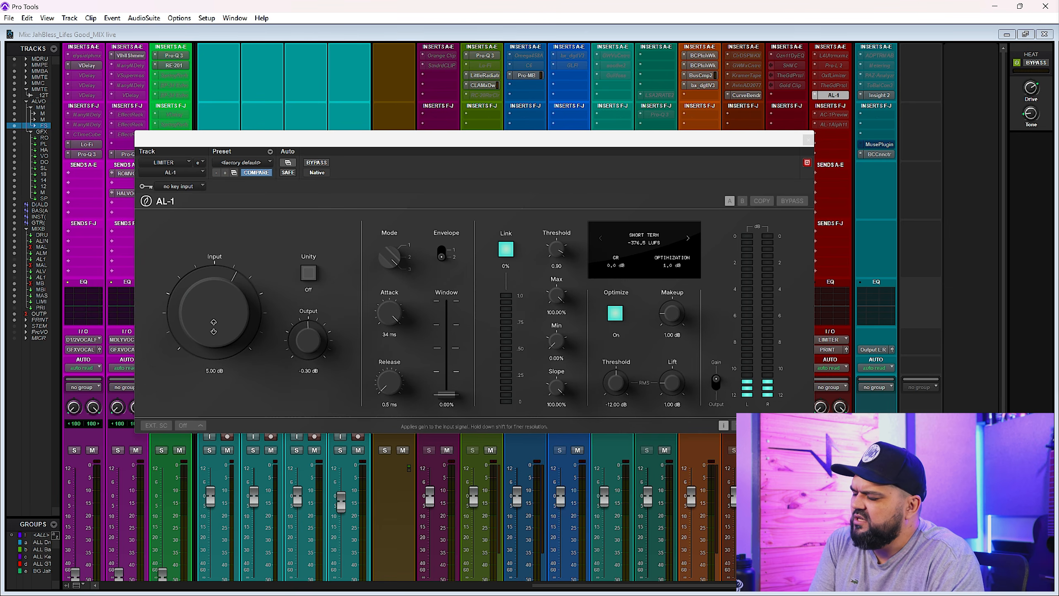
click(308, 272)
drag(209, 317, 235, 332)
click(305, 274)
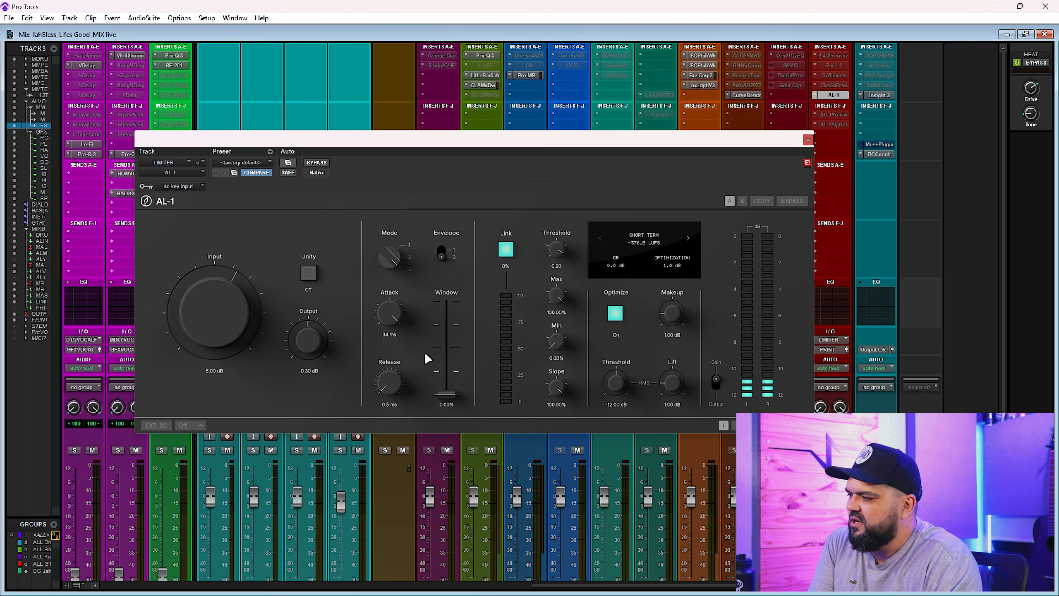
Step: Try the other Mode settings of the AL-1 limiter and return to the original mode
click(391, 246)
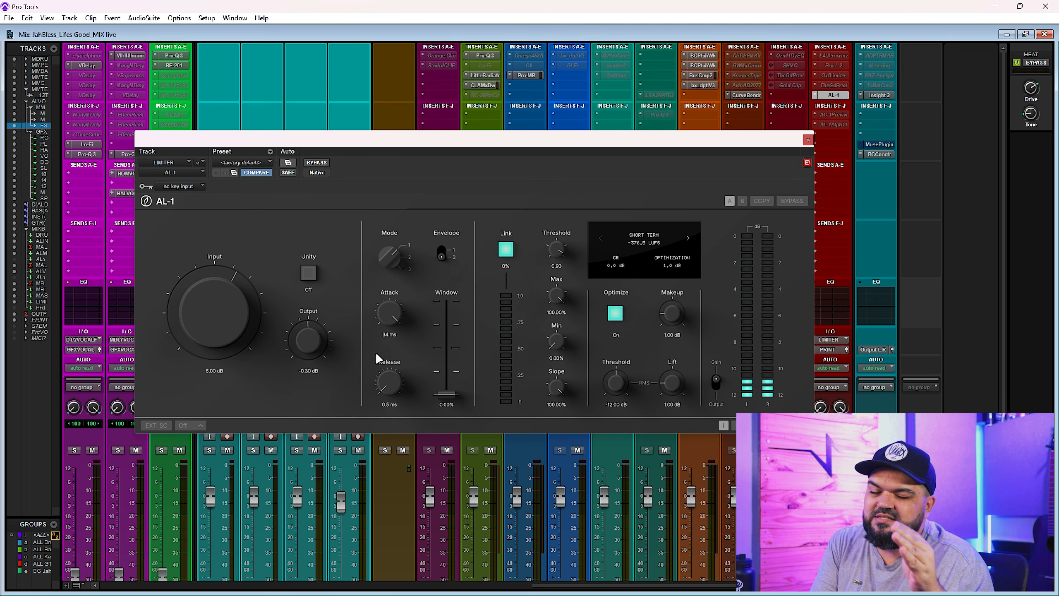
click(383, 261)
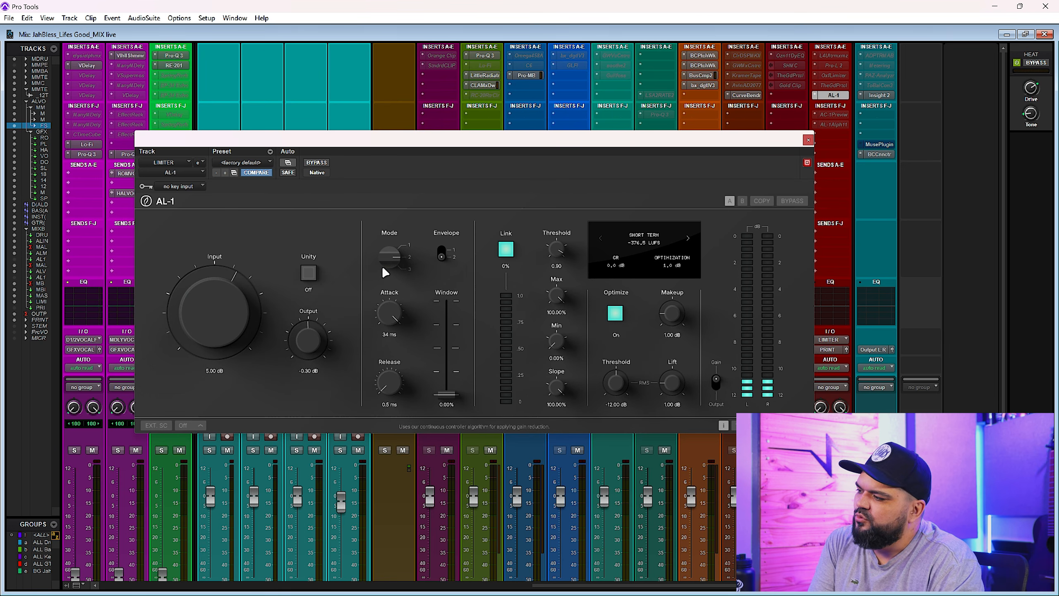
drag(388, 241, 390, 262)
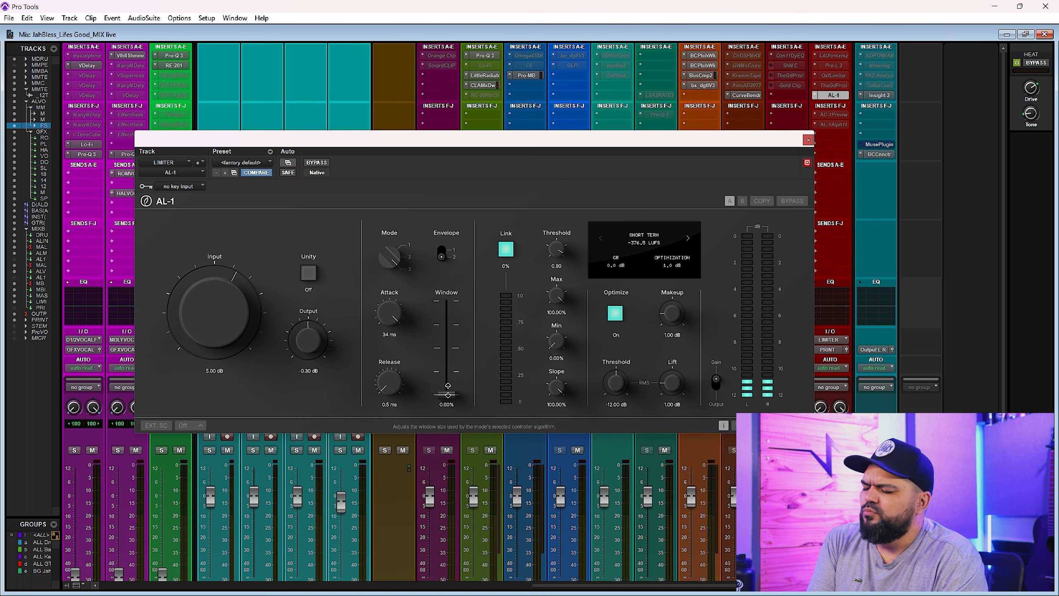
mouse_move(448, 386)
mouse_down()
mouse_move(448, 313)
mouse_move(492, 239)
mouse_move(454, 299)
mouse_move(446, 401)
mouse_up()
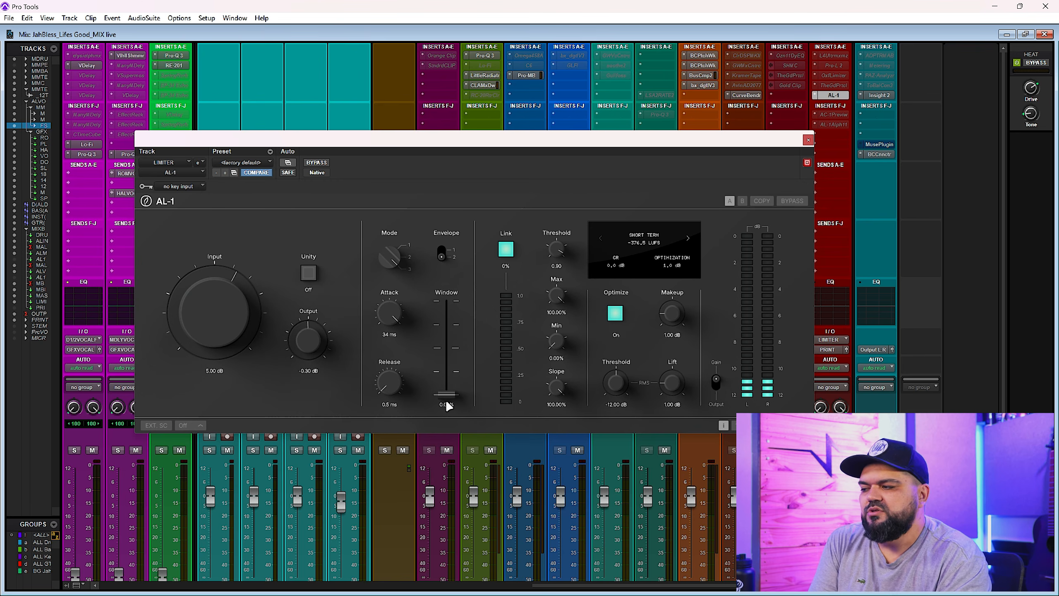
drag(446, 402, 443, 440)
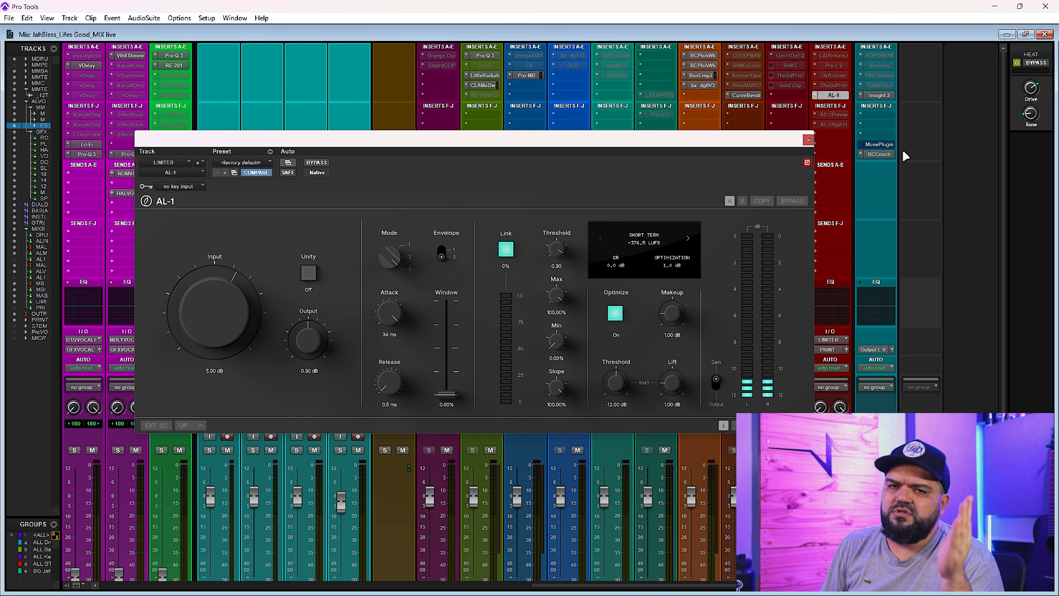
Step: Start playback and make the inactive Pro-L 2 insert on the LIMITER track active
key(space)
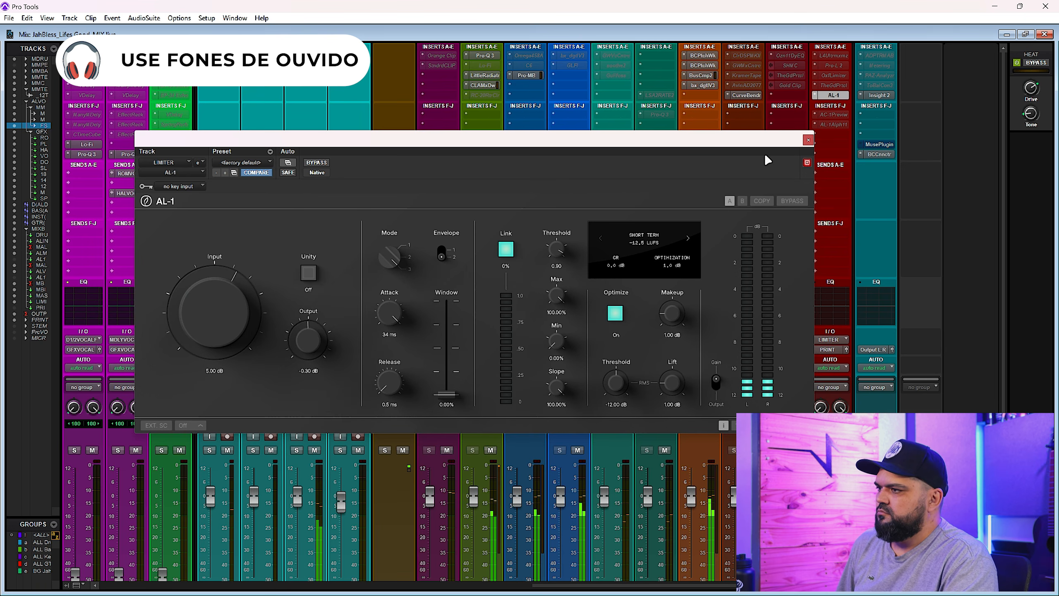
ctrl+super+click(836, 66)
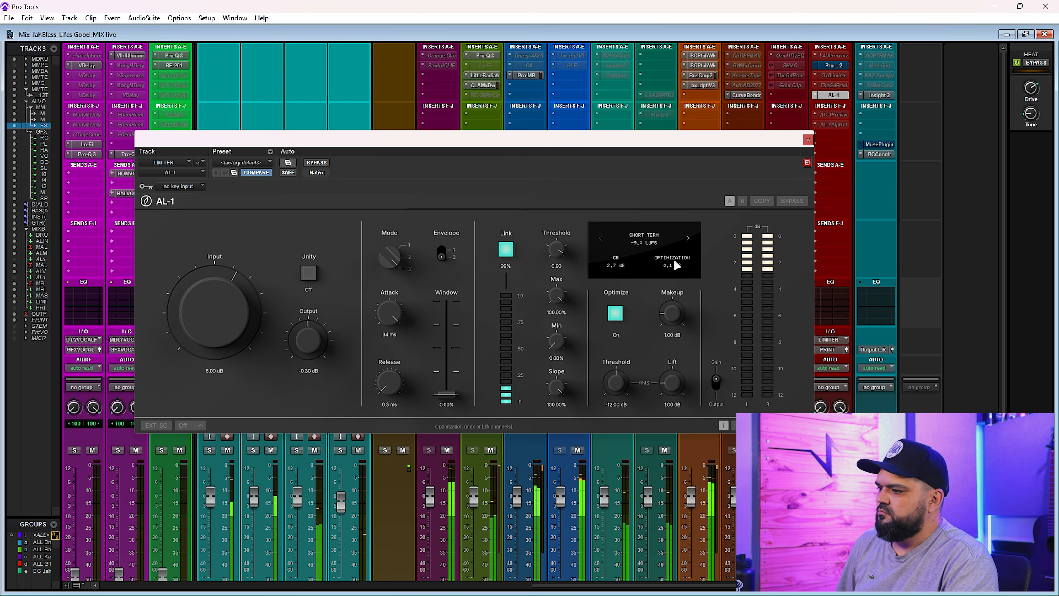
Step: Compare AL-1 active and bypassed, and audition the mix through Pro-L 2 before switching back to AL-1
click(317, 166)
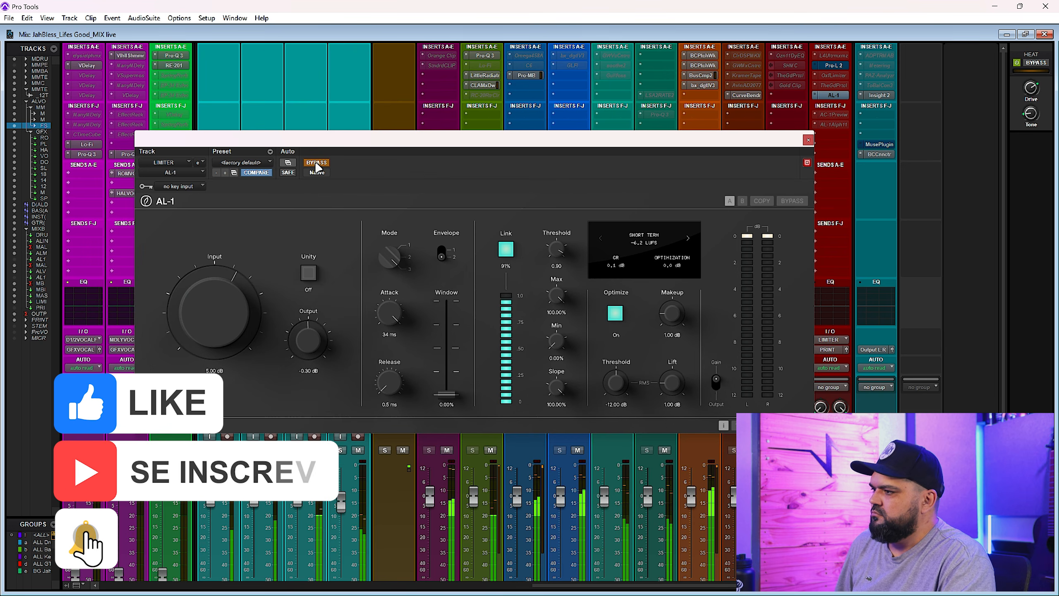
click(316, 164)
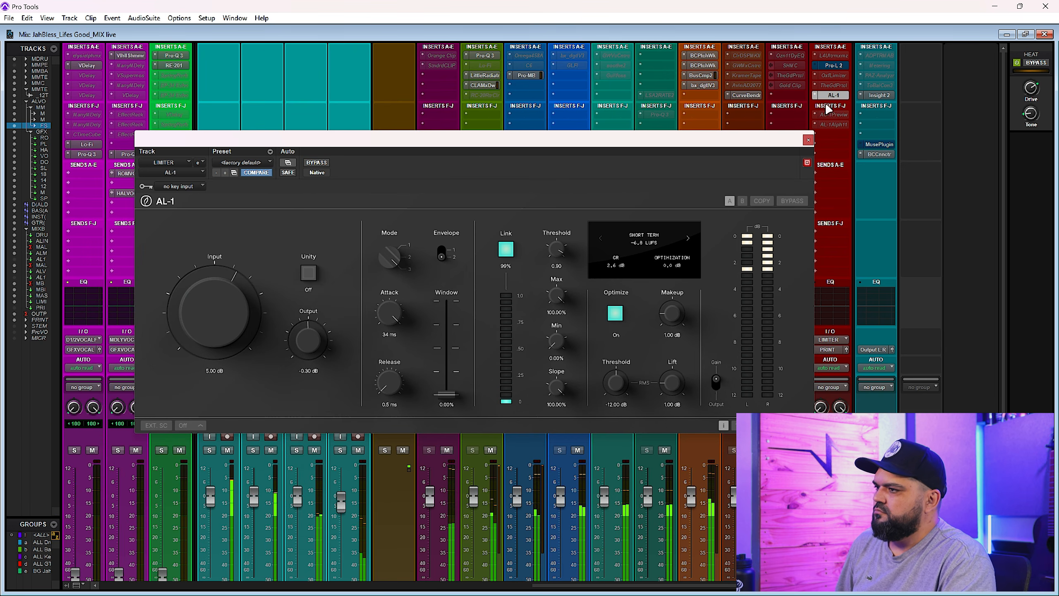
ctrl+click(838, 96)
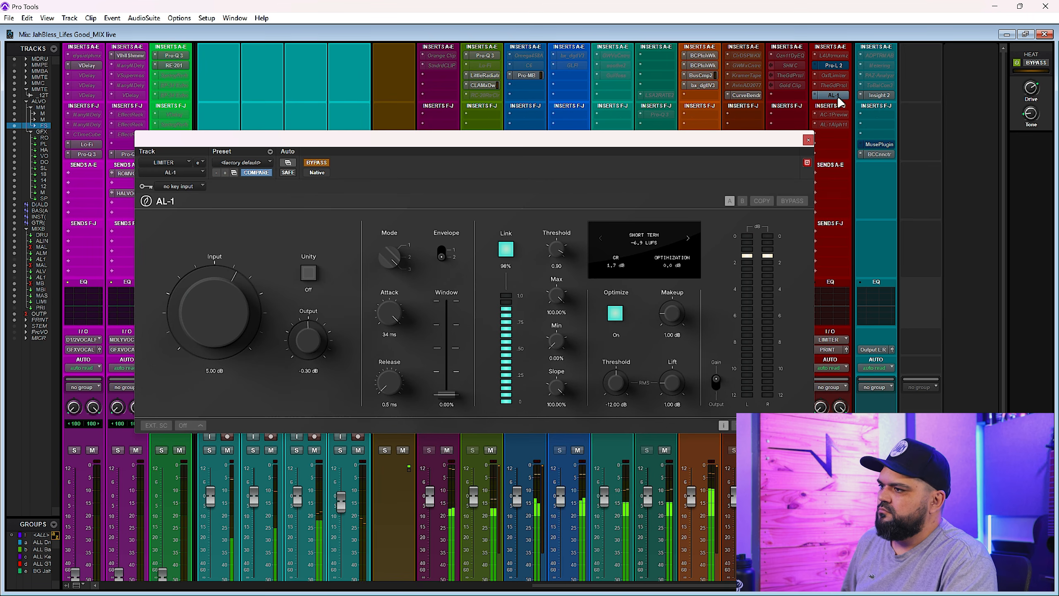
click(833, 65)
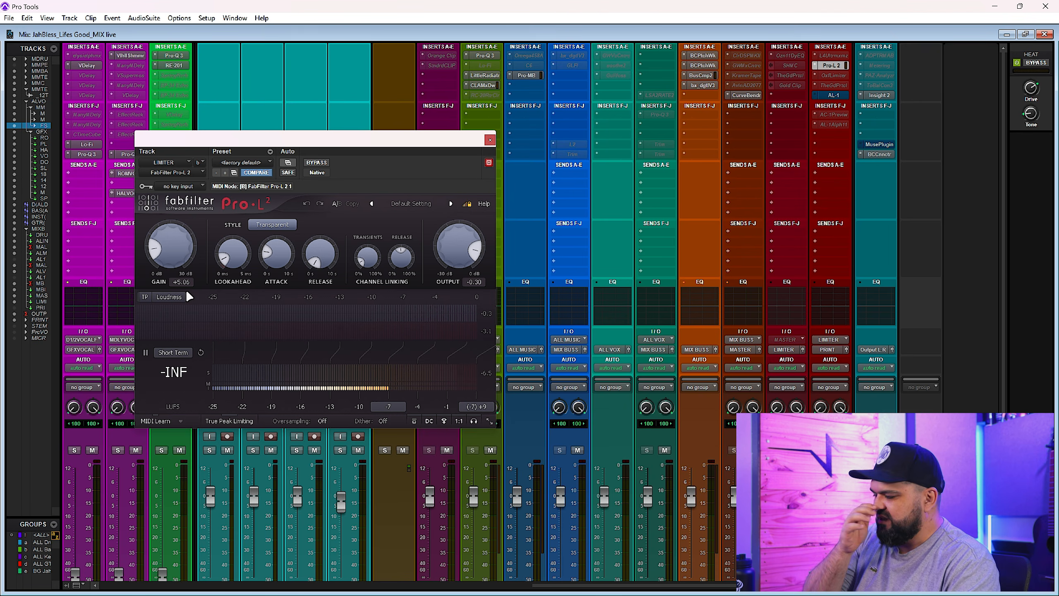
mouse_move(183, 232)
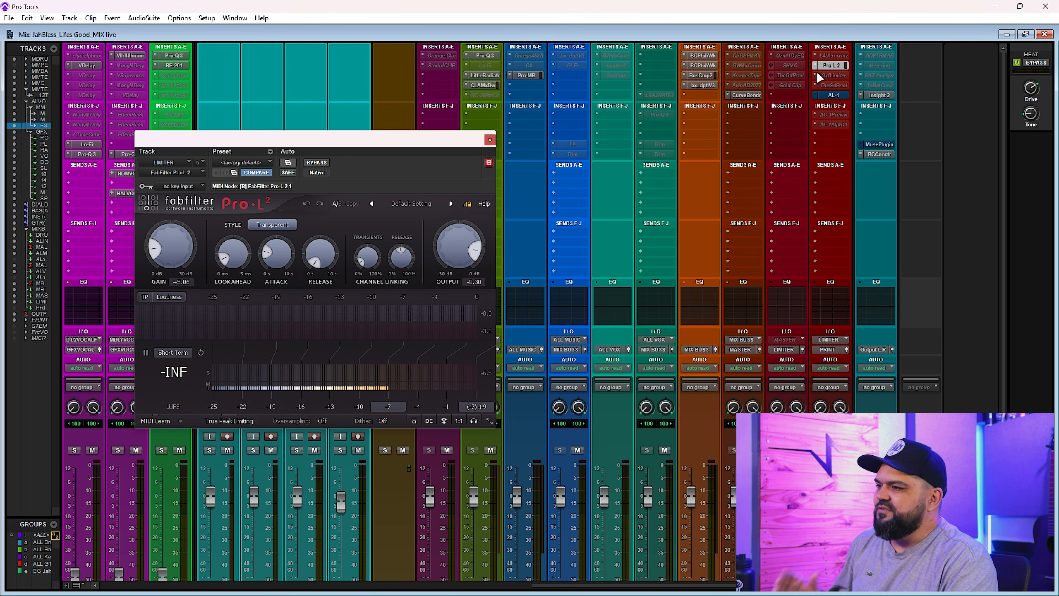
click(839, 92)
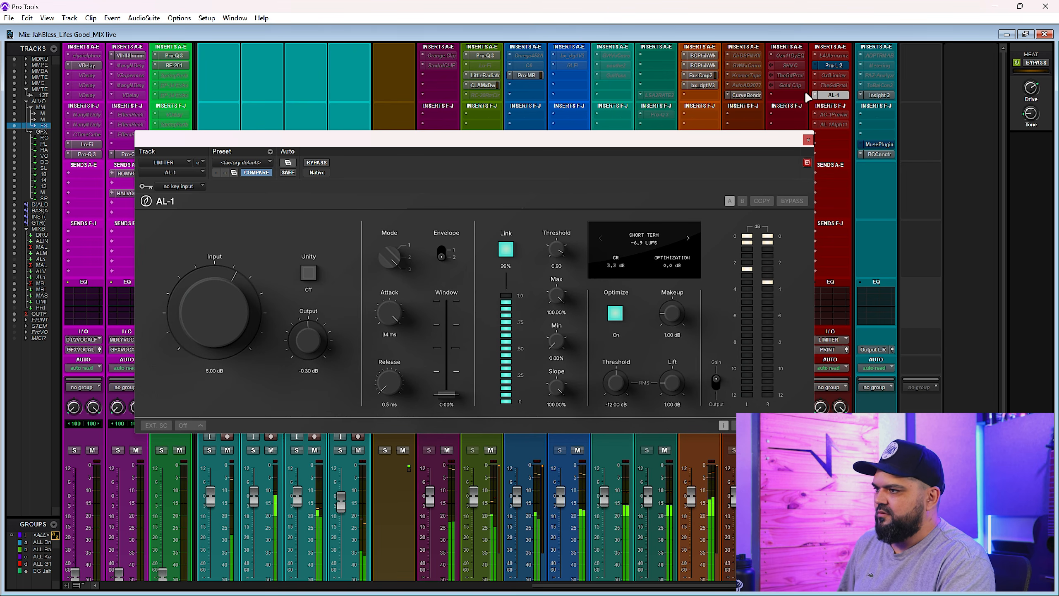
Step: Open the Pro-L 2 window alongside AL-1 and arrange the two so both bypass controls are reachable
click(833, 65)
drag(551, 146, 684, 145)
drag(183, 21, 191, 100)
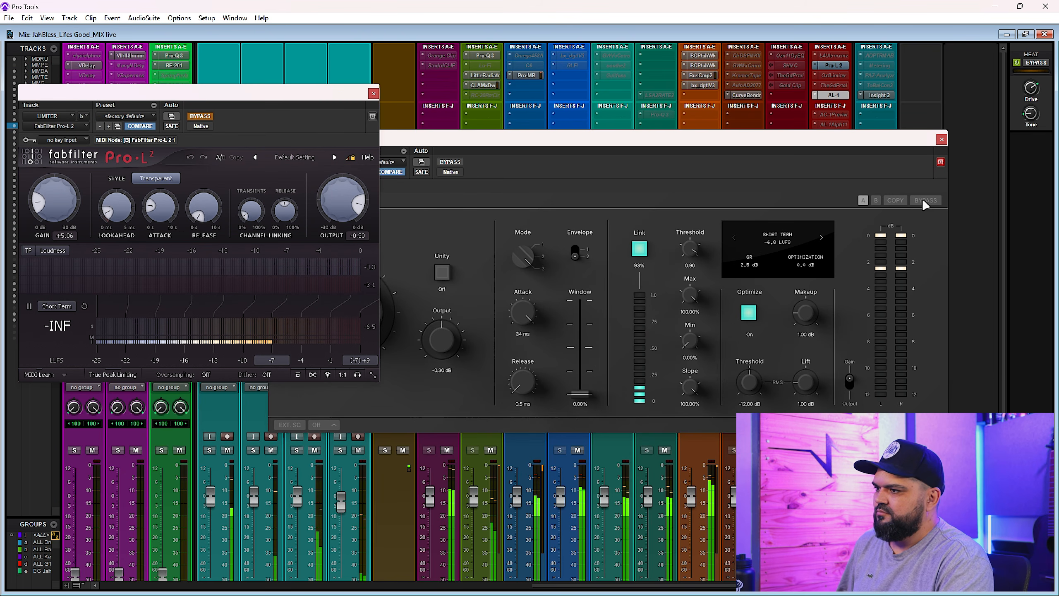
Step: Compare the mix limited by AL-1 and by Pro-L 2, switching their bypasses, and finish with only AL-1 active
click(459, 173)
click(450, 161)
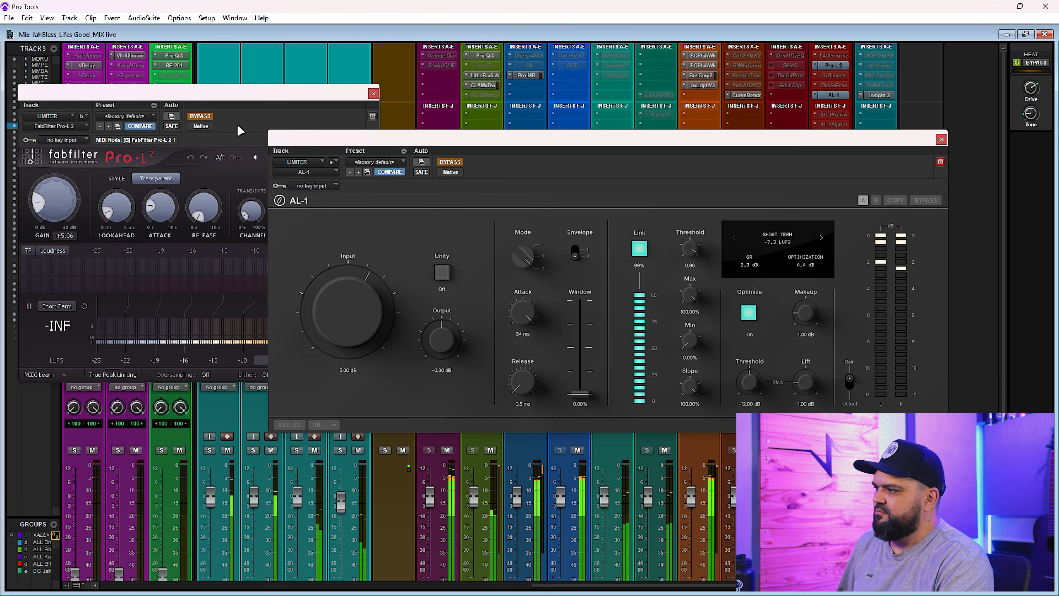
click(200, 116)
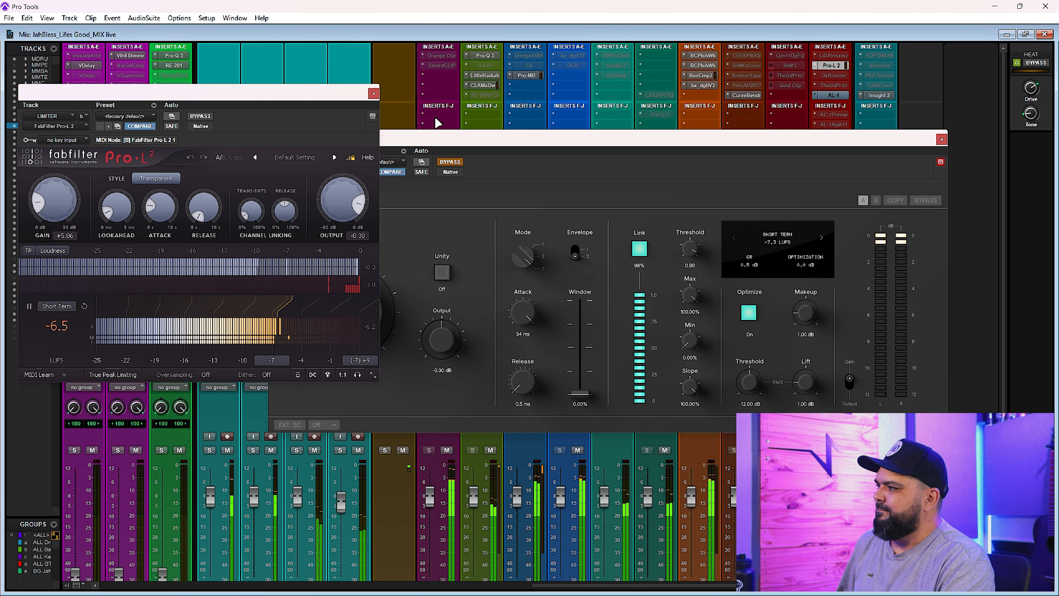
click(200, 116)
click(462, 162)
click(462, 162)
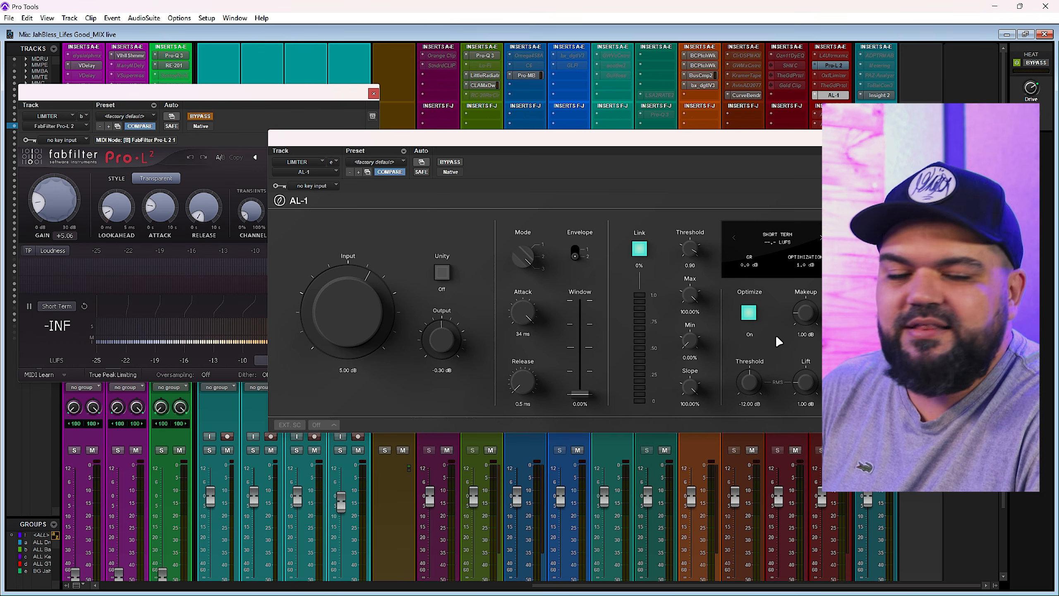
Step: Reposition the AL-1 window clear of the overlay and close the Pro-L 2 window
drag(757, 210, 675, 241)
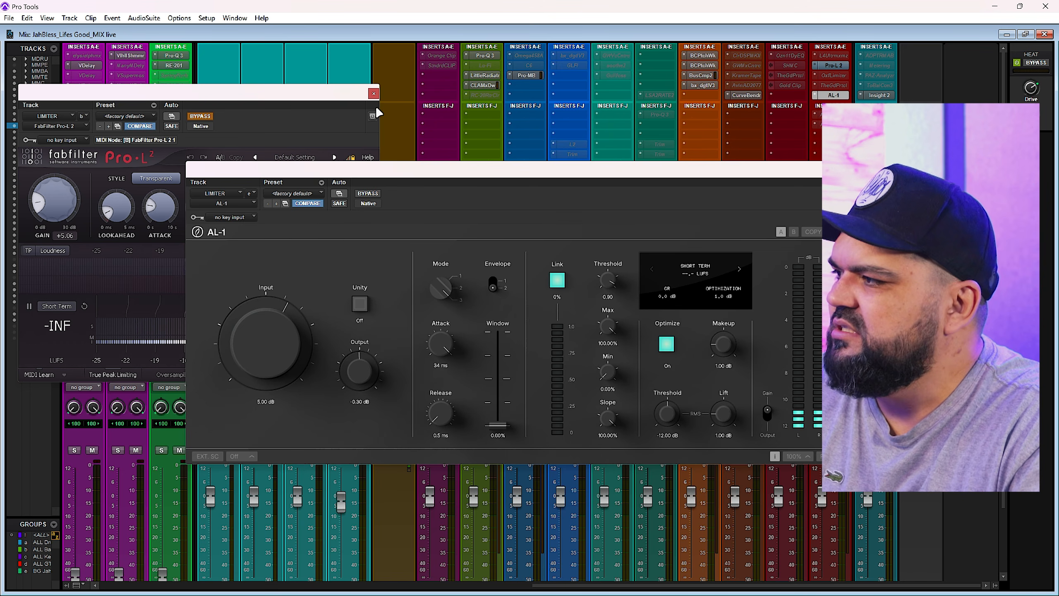
click(373, 94)
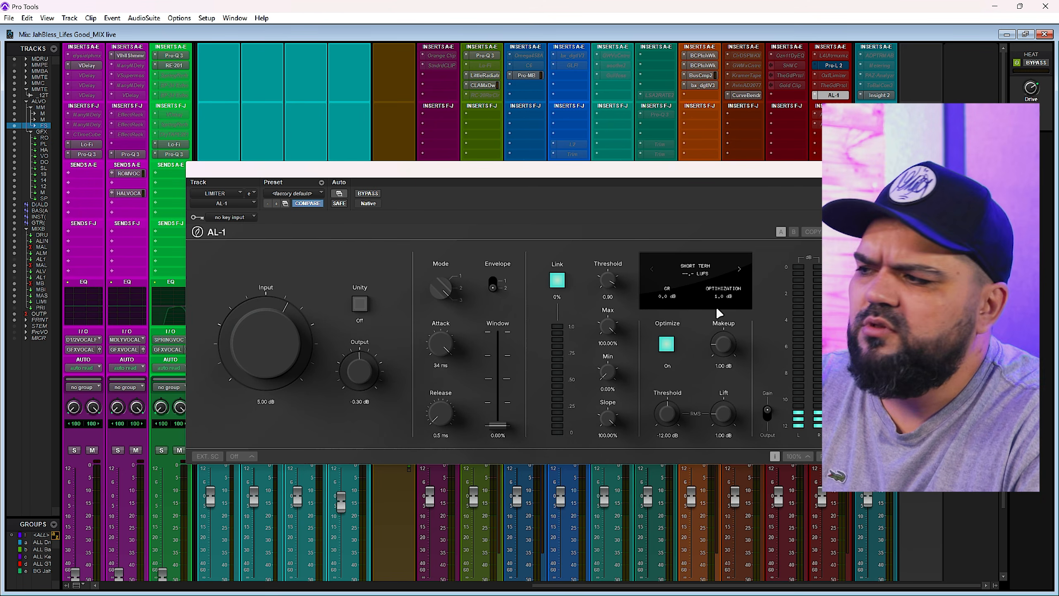
Step: View the detector timing and licence status pages of the AL-1 display, and go back one page
click(738, 268)
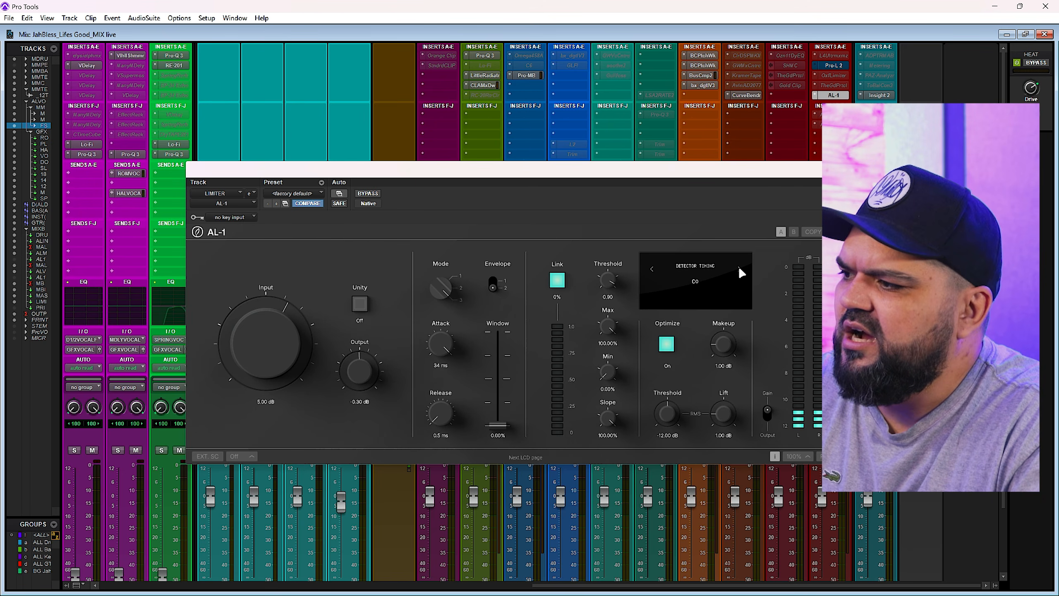
click(739, 268)
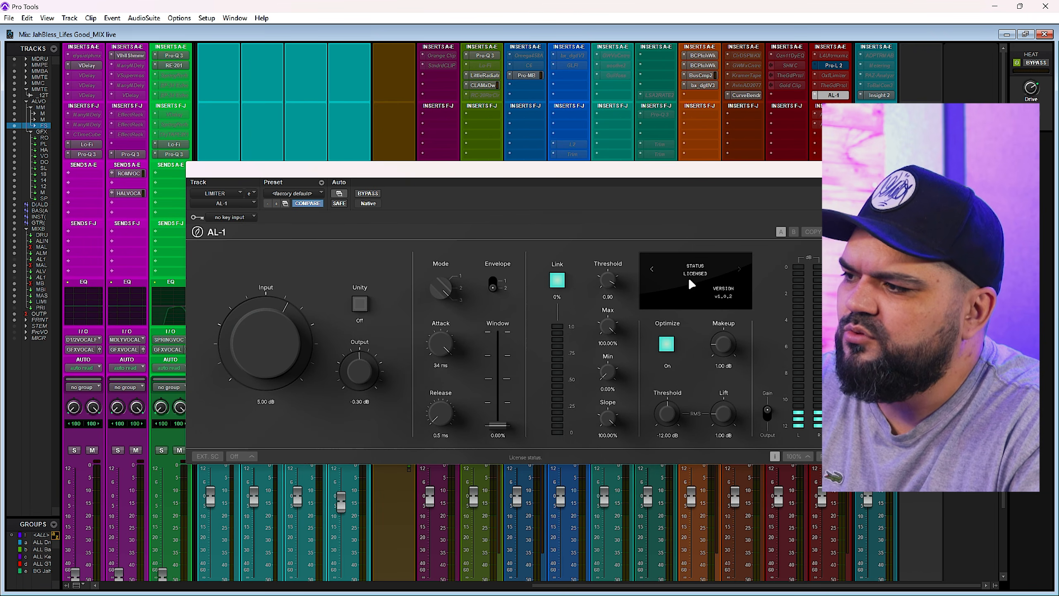
click(654, 270)
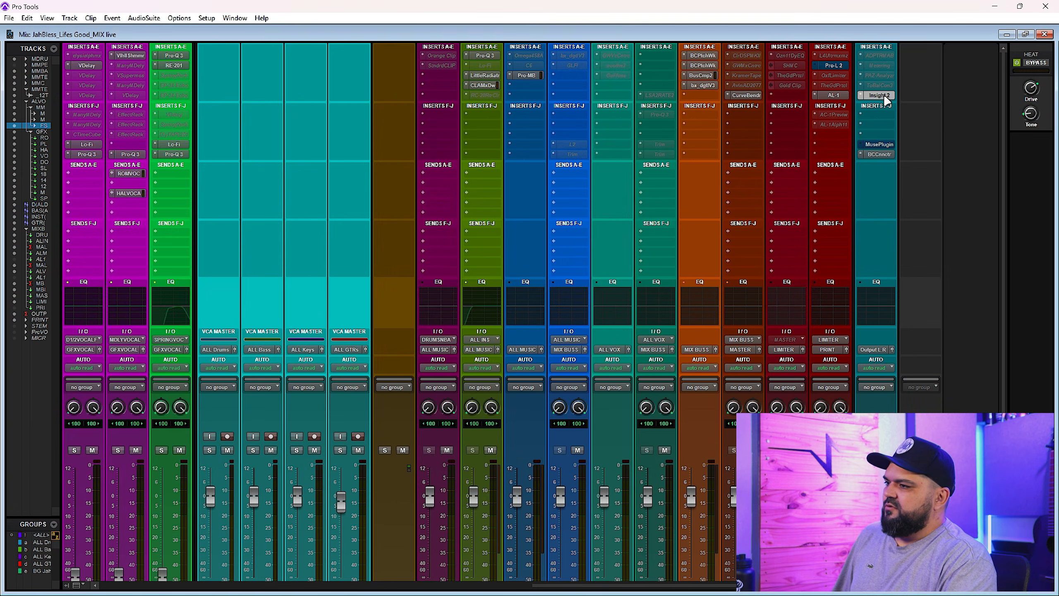
Step: Measure the mix's loudness in Insight 2 on the OUTPUT track during playback, restarting the measurement
click(879, 95)
key(space)
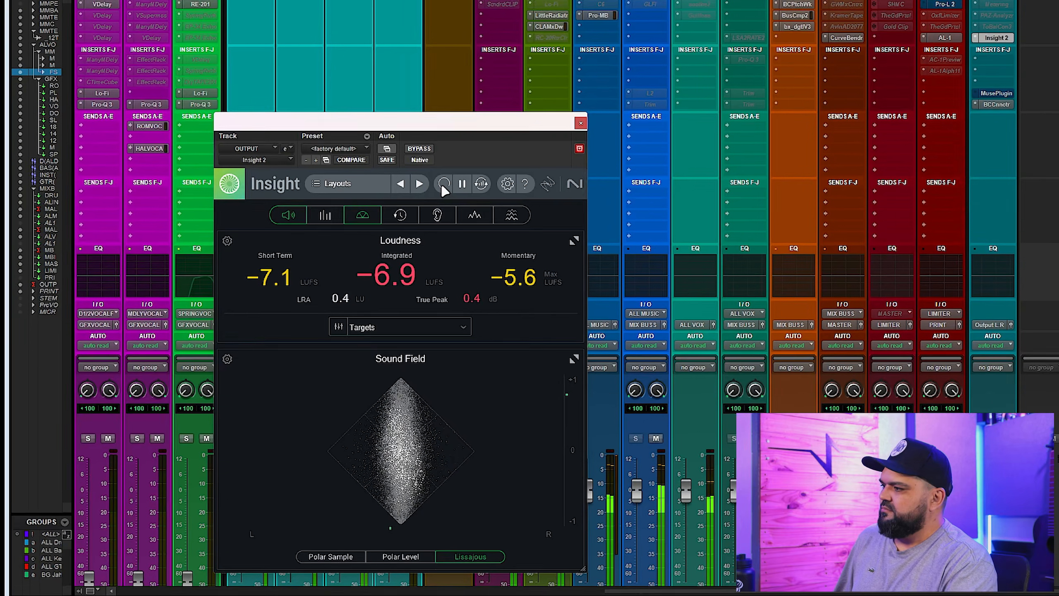
click(416, 204)
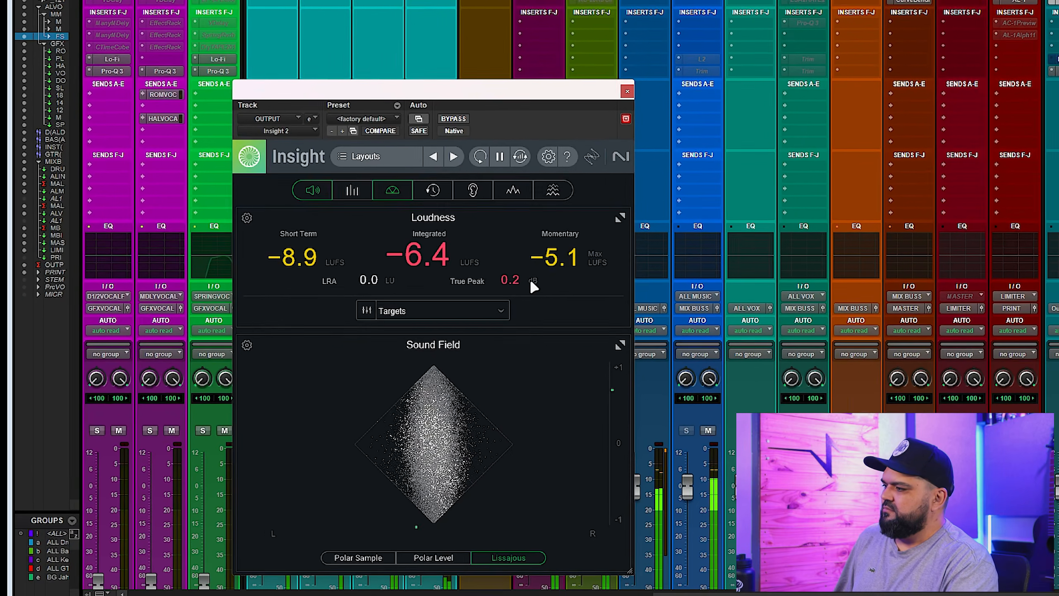